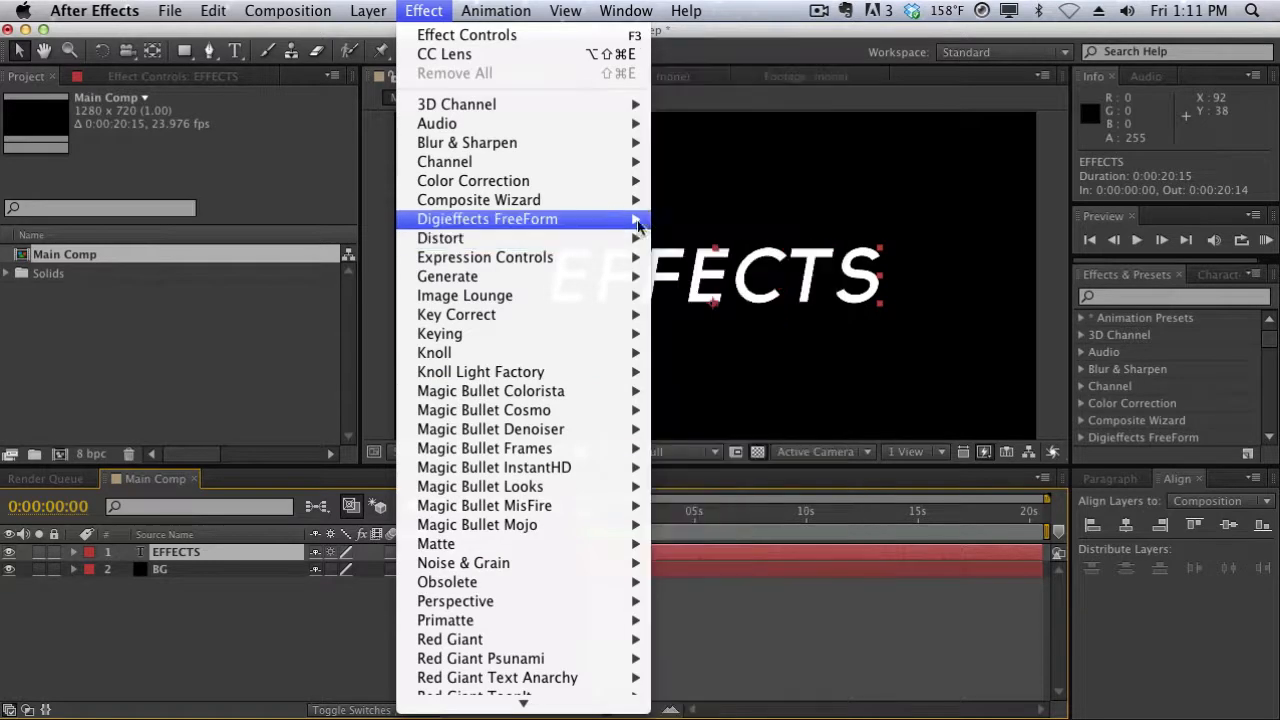
Step: Look through the effect categories available for the EFFECTS text layer, including the Distort effects
mouse_move(520, 219)
mouse_move(643, 237)
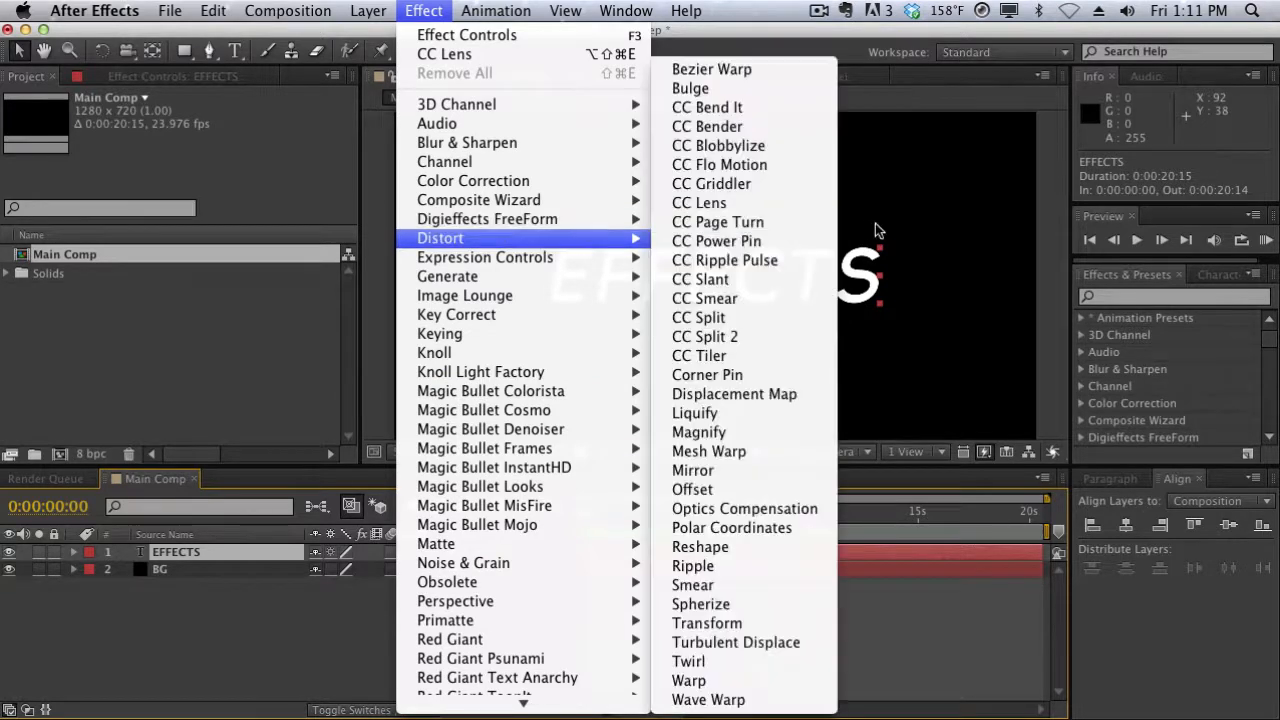
left_click(916, 221)
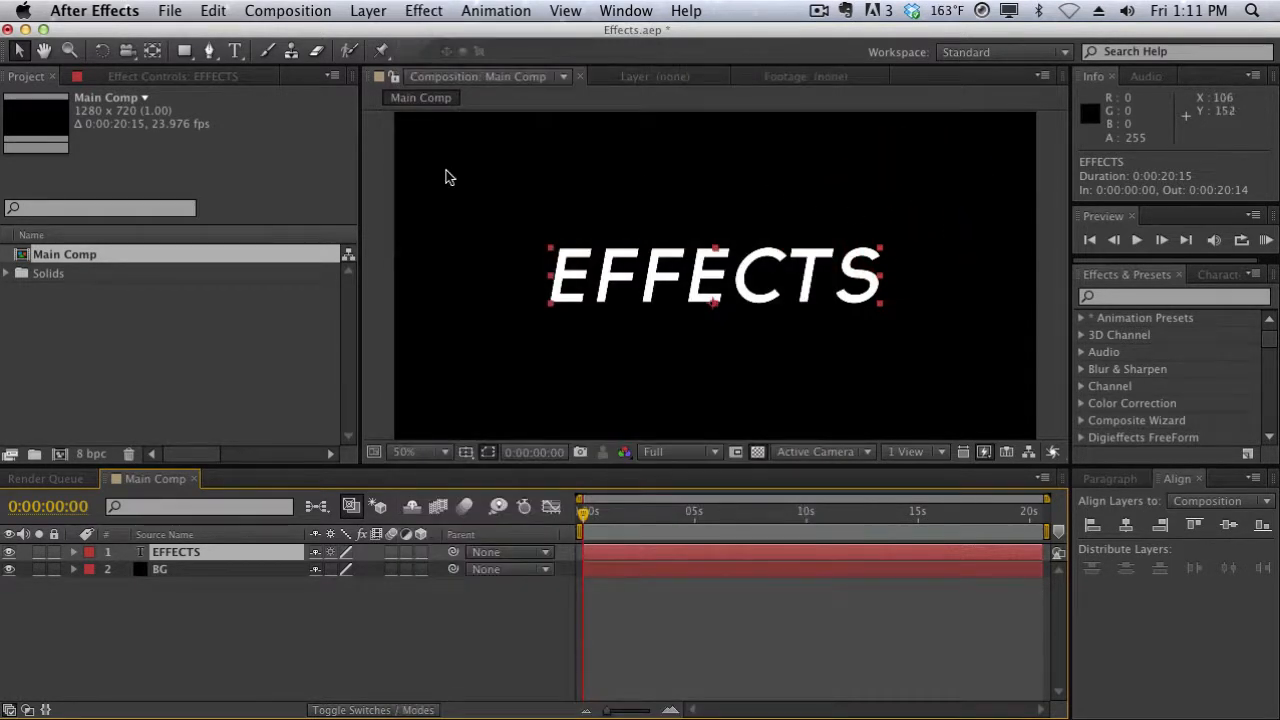
right_click(727, 559)
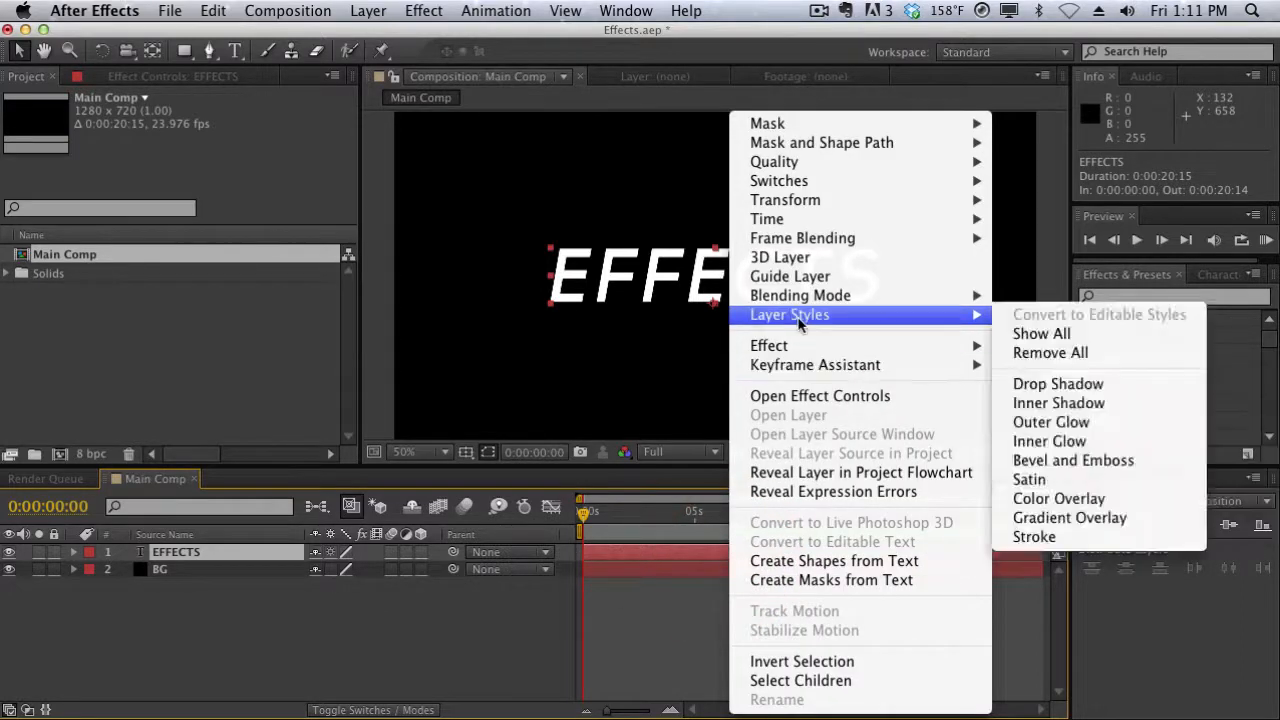
mouse_move(800, 348)
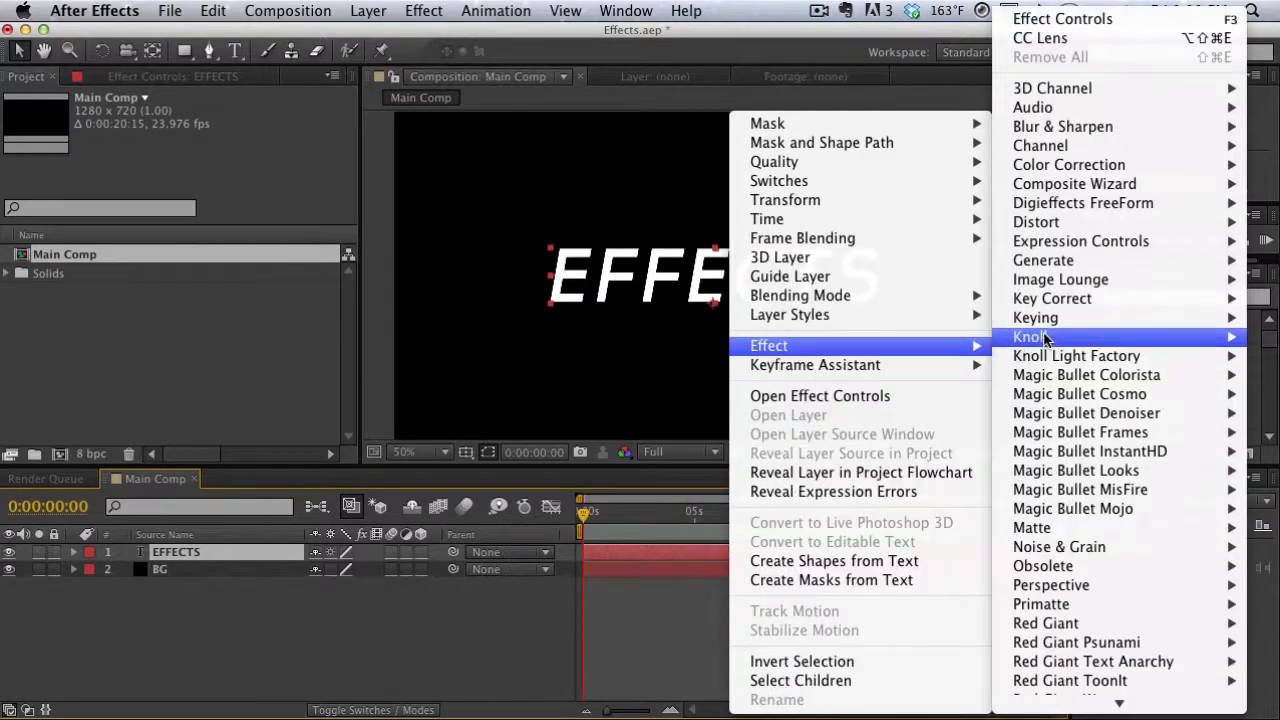
scroll(1055, 545, "down", 3)
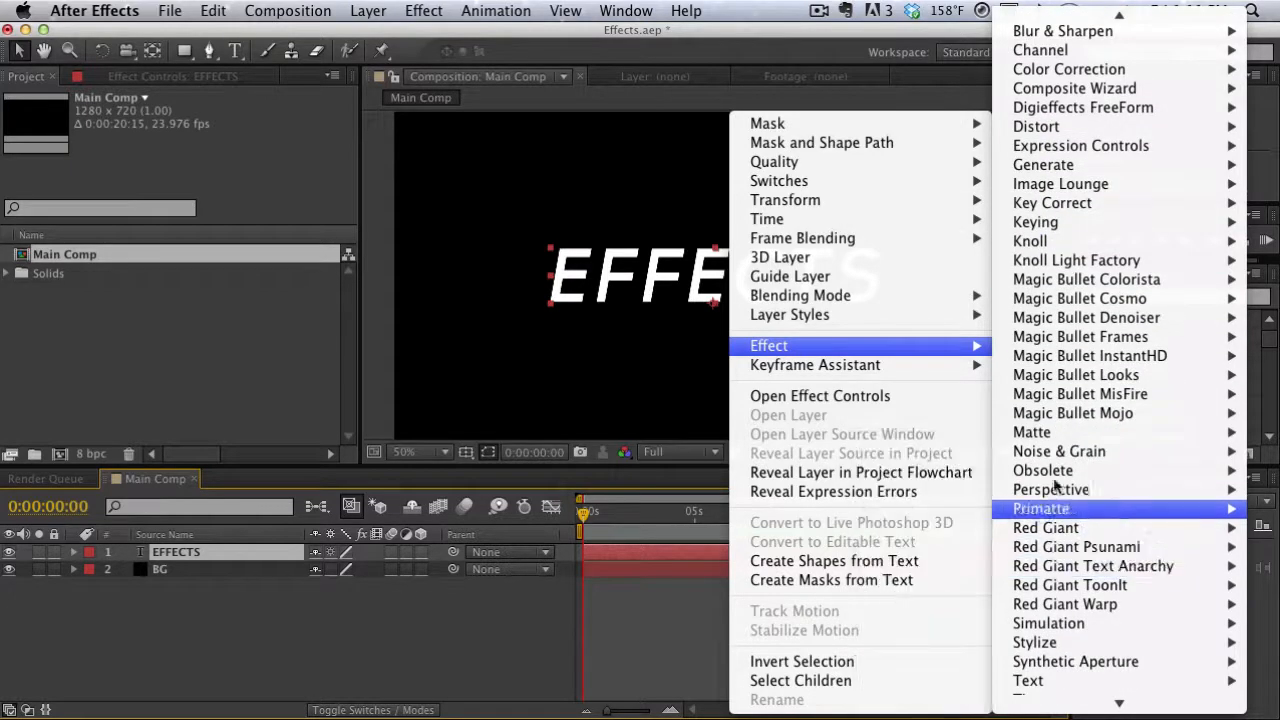
mouse_move(1047, 320)
left_click(695, 308)
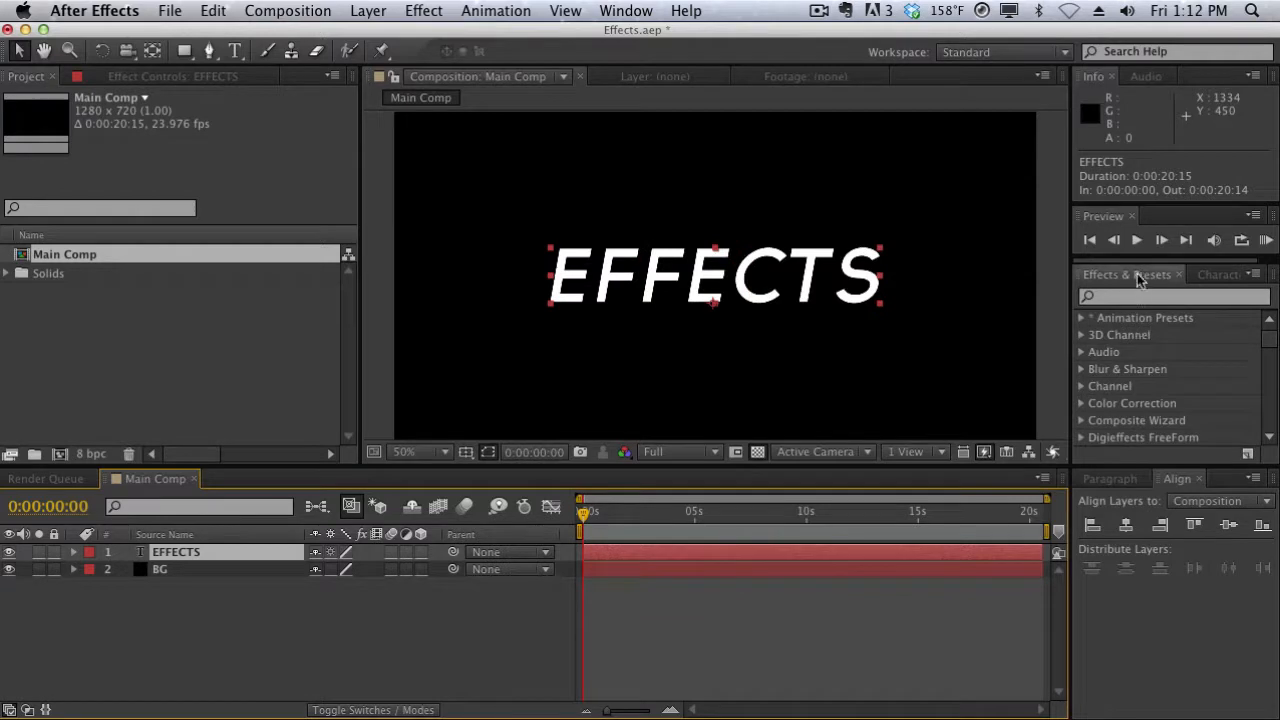
scroll(1110, 410, "down", 3)
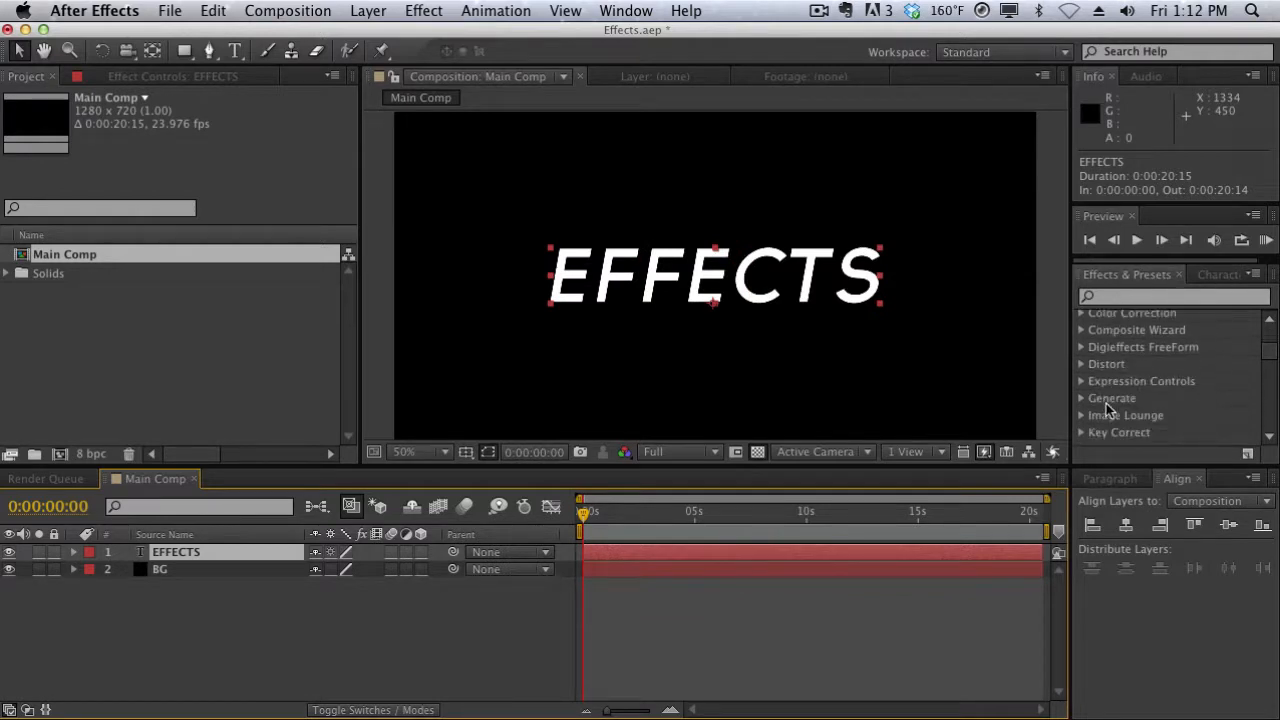
scroll(1108, 406, "up", 3)
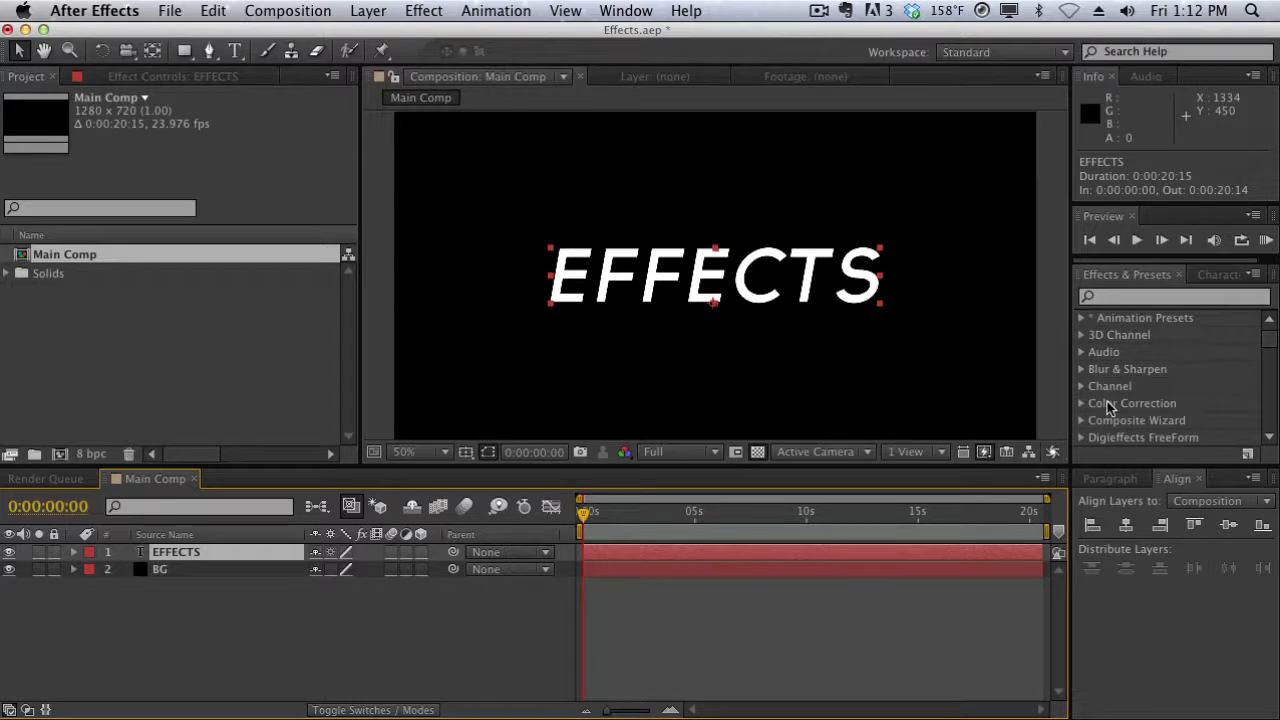
Step: Search the available effects for "glow", then clear the search and look through the Perspective category
left_click(1115, 299)
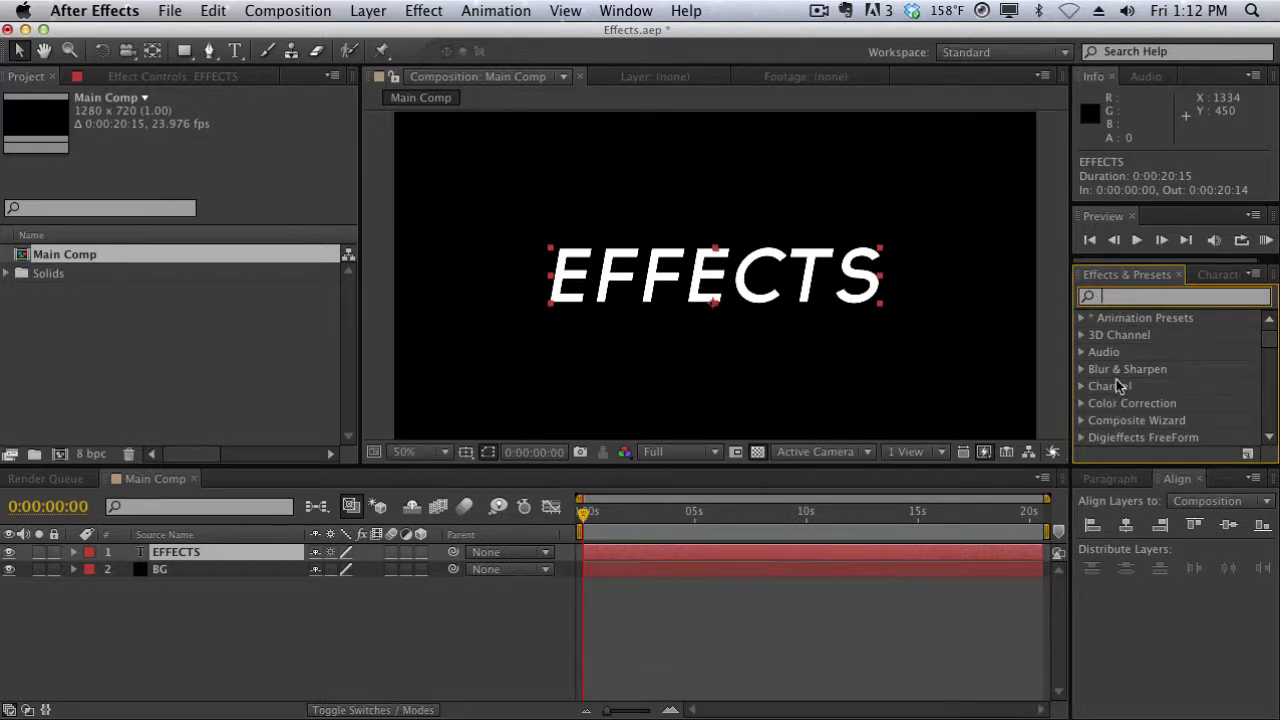
type("glow")
scroll(1160, 380, "down", 6)
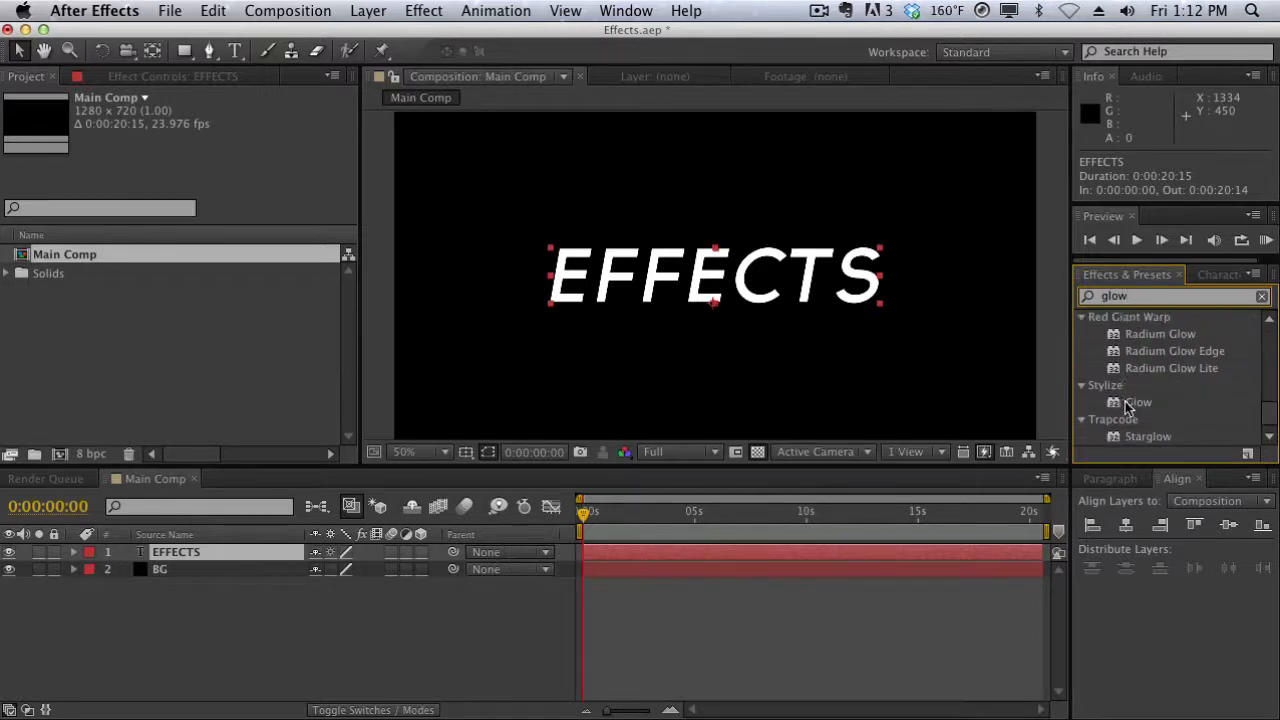
key("BackSpace")
key("BackSpace")
key("BackSpace")
key("BackSpace")
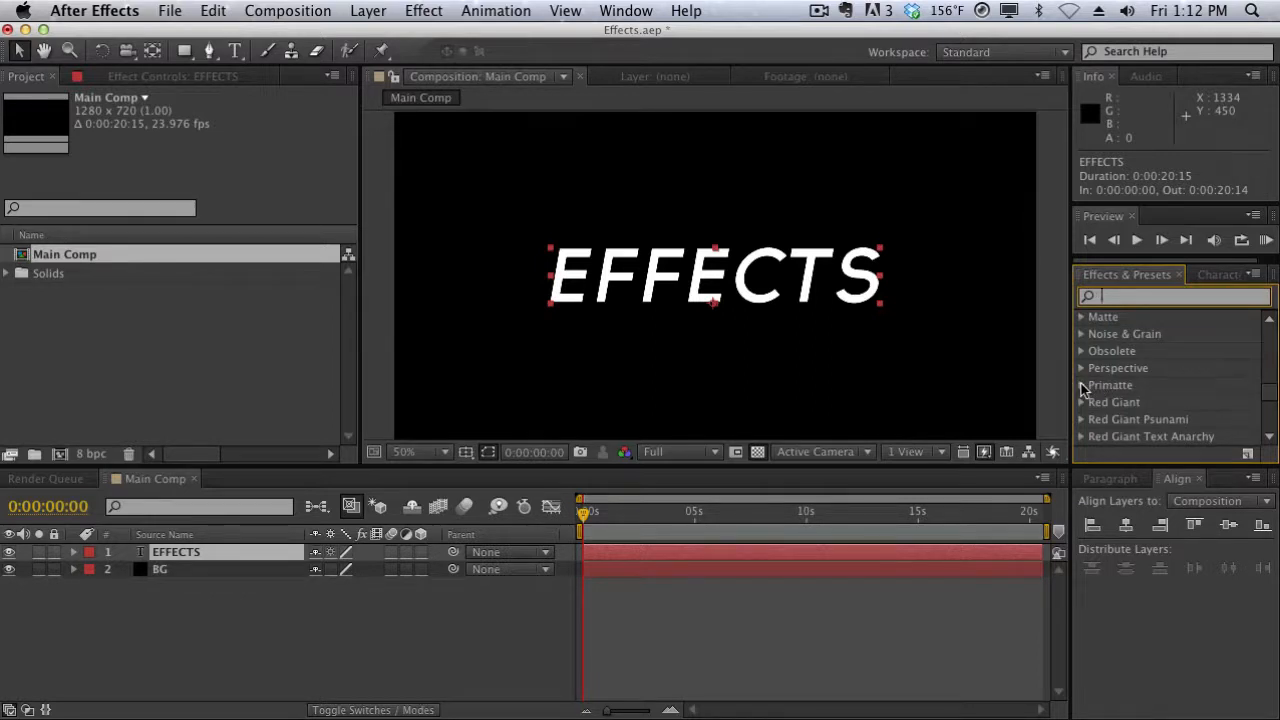
left_click(1080, 368)
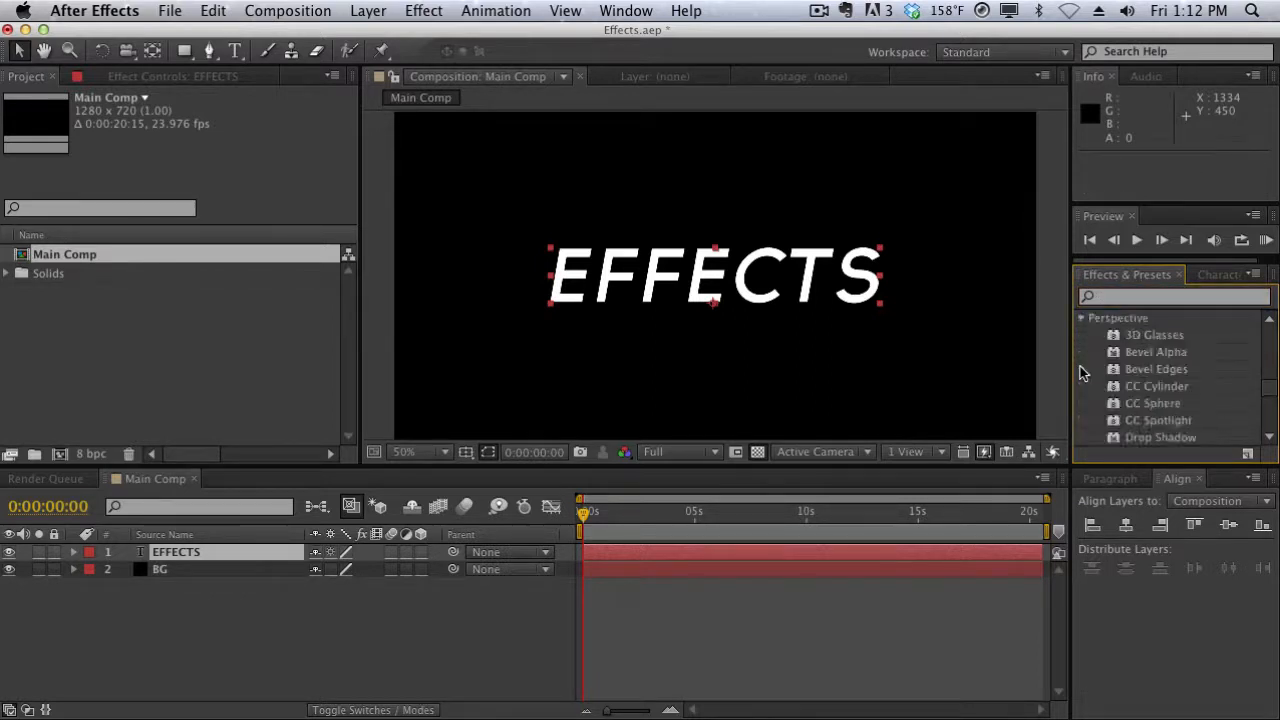
left_click(1082, 319)
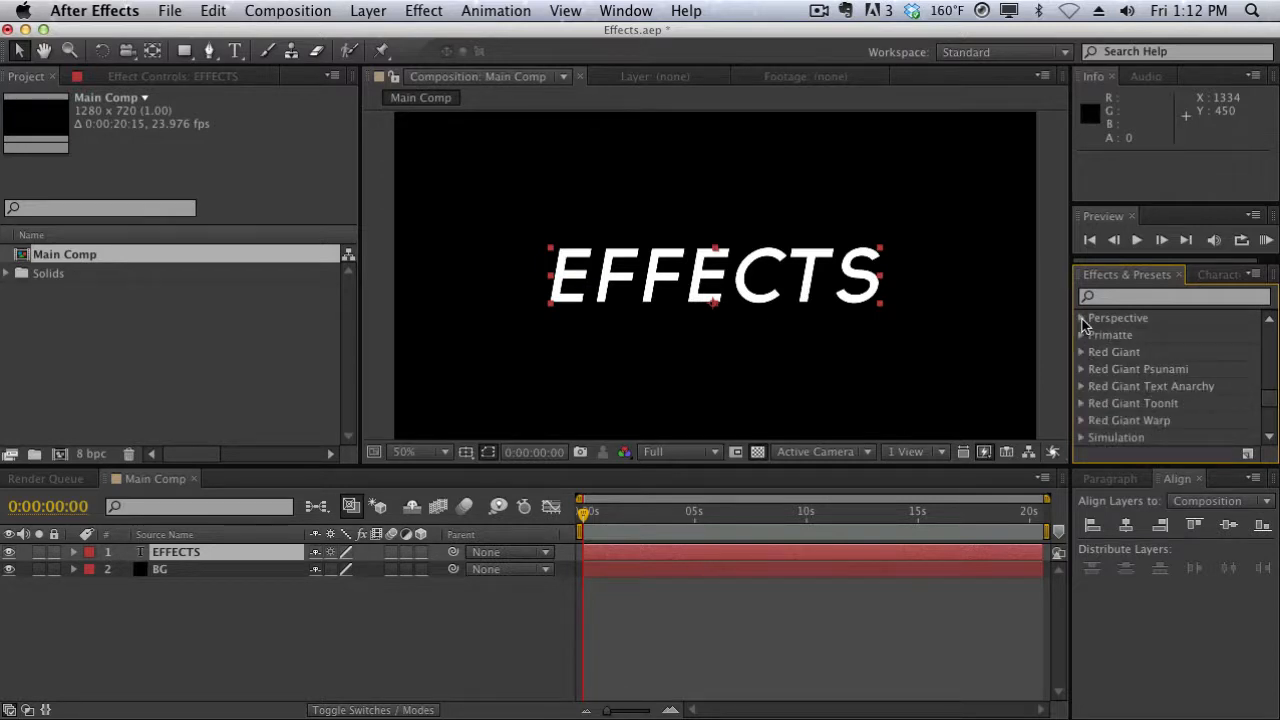
Step: Search the effects for "cc light" and apply CC Light Burst 2.5 to the EFFECTS layer
left_click(1174, 296)
type("cc ligh")
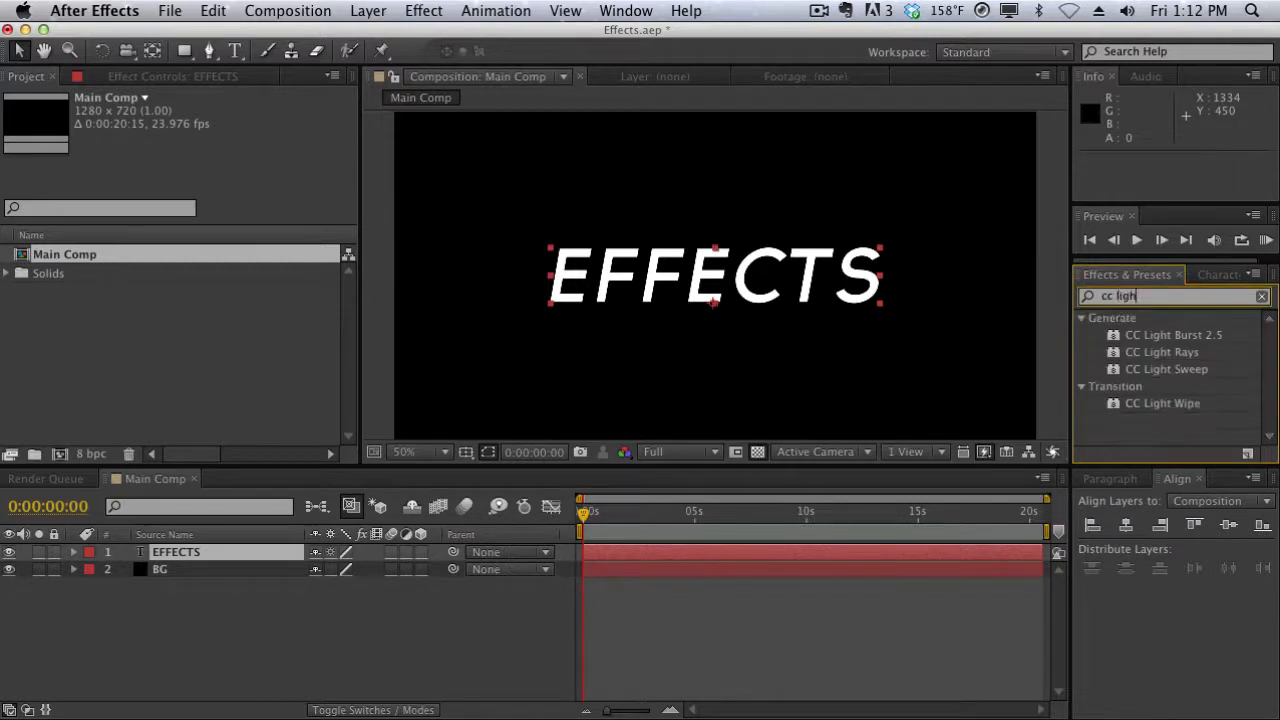
type("t")
left_click_drag(1175, 336, 1108, 338)
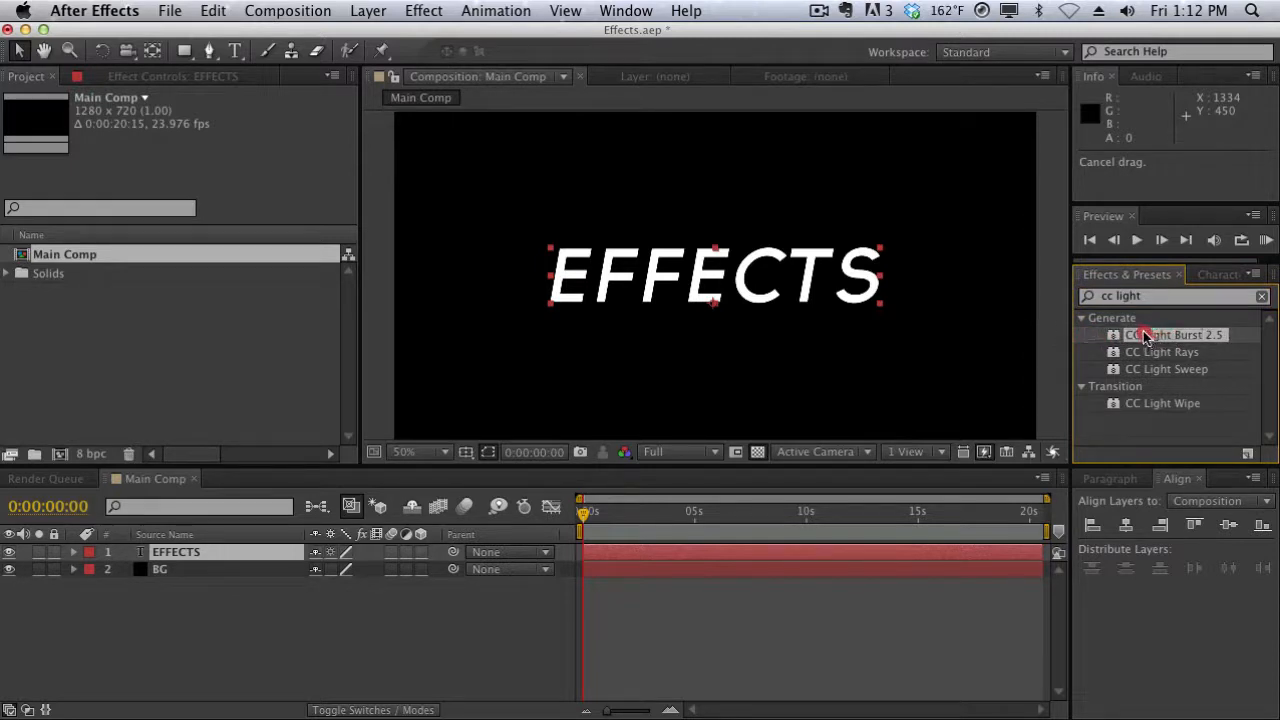
left_click_drag(1146, 337, 226, 557)
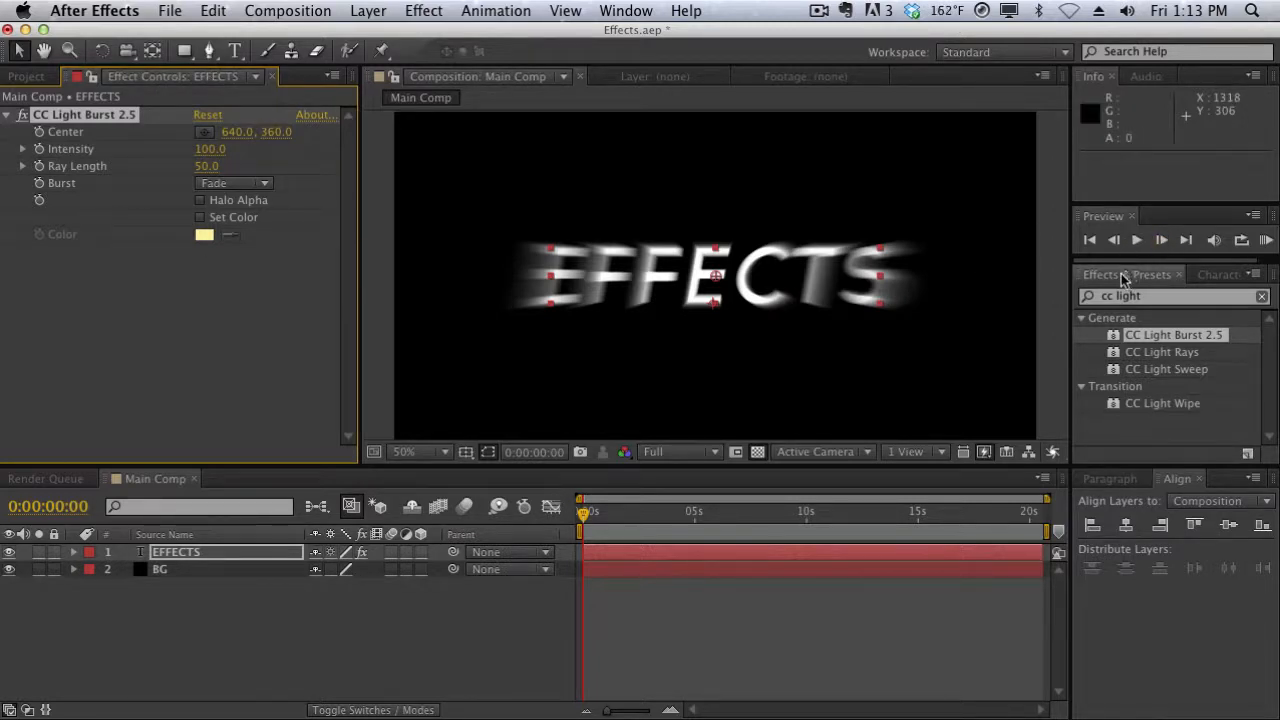
Step: Check whether Effects & Presets is enabled in the workspace
left_click(625, 10)
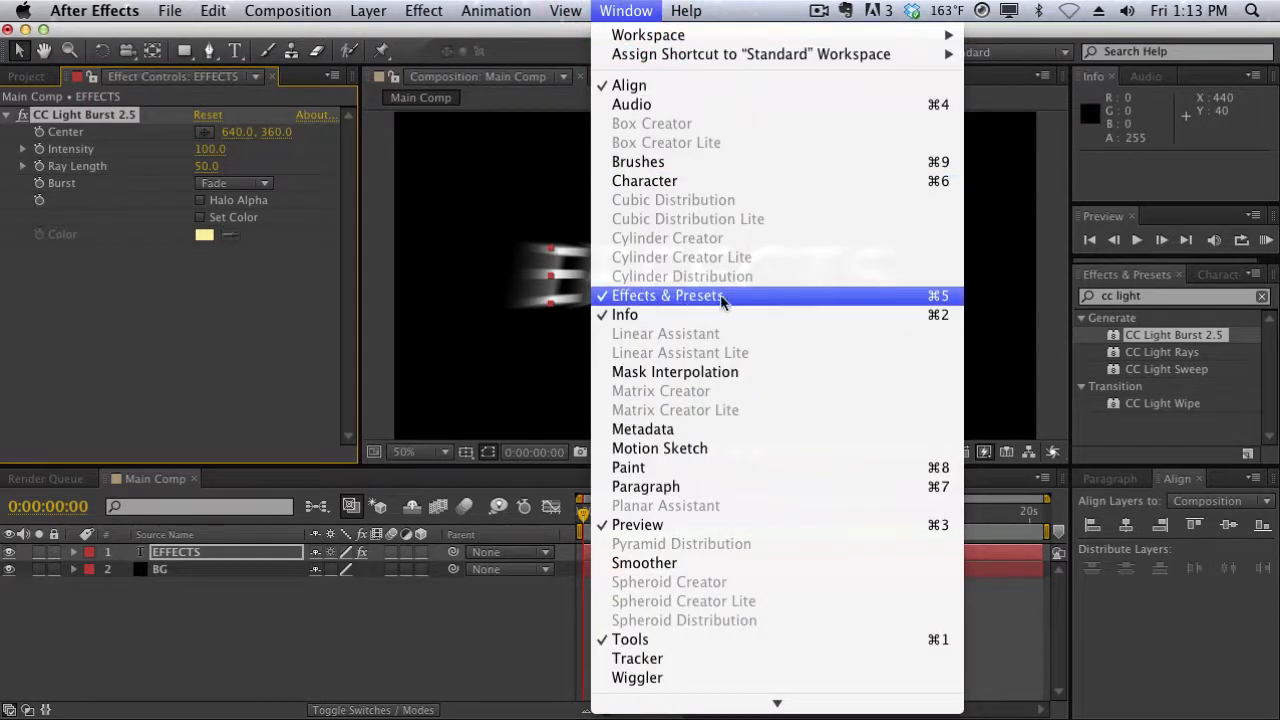
left_click(1092, 286)
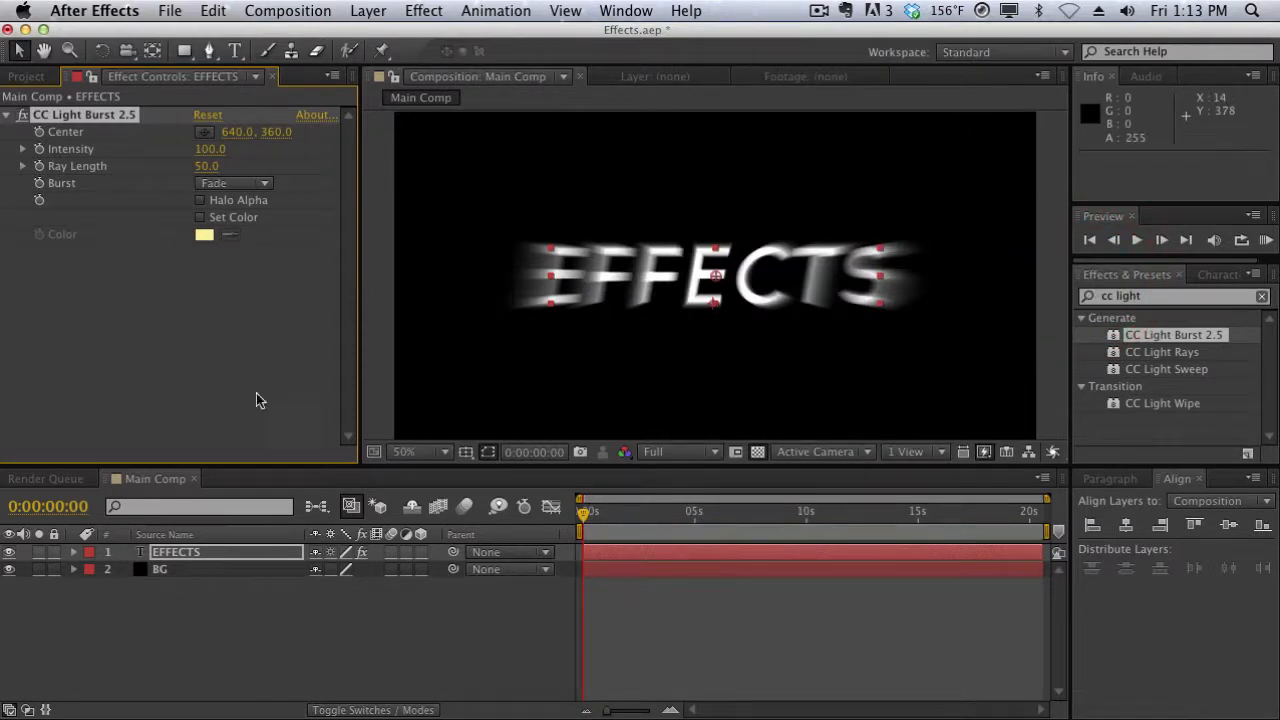
Step: Reselect the EFFECTS layer after selecting BG, and compare the text with CC Light Burst 2.5 turned off and on
left_click(647, 216)
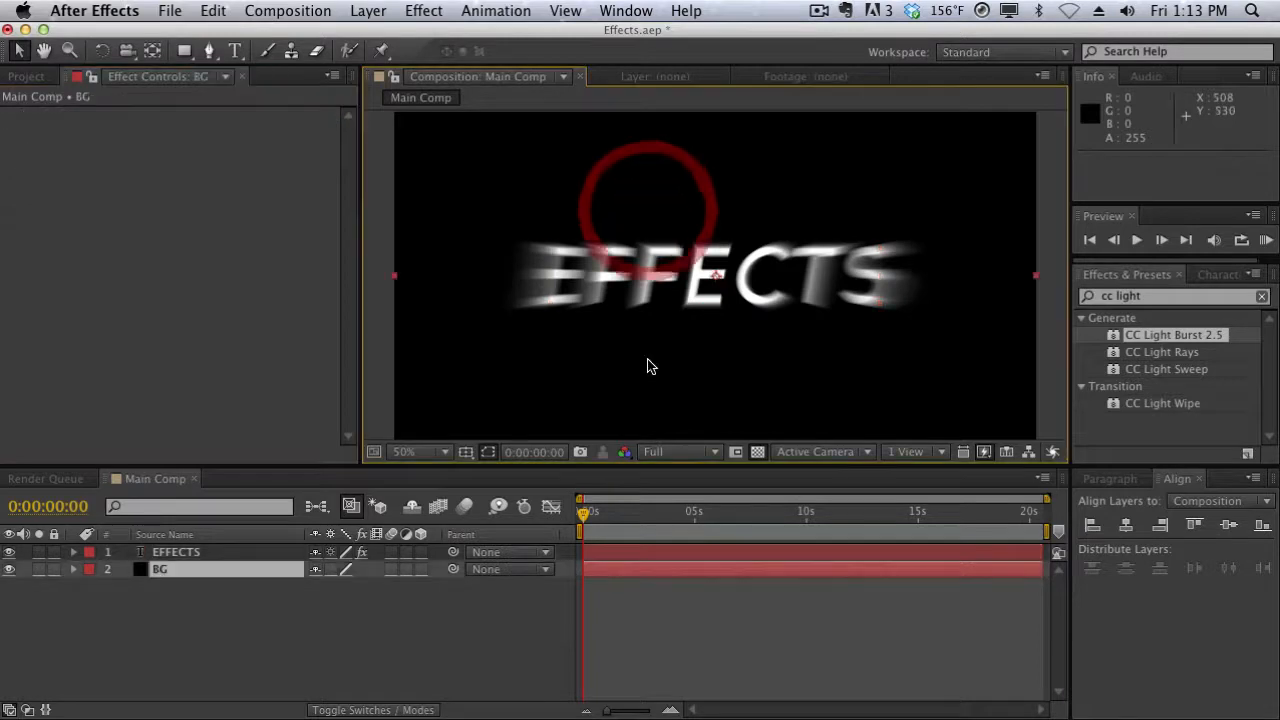
left_click(263, 552)
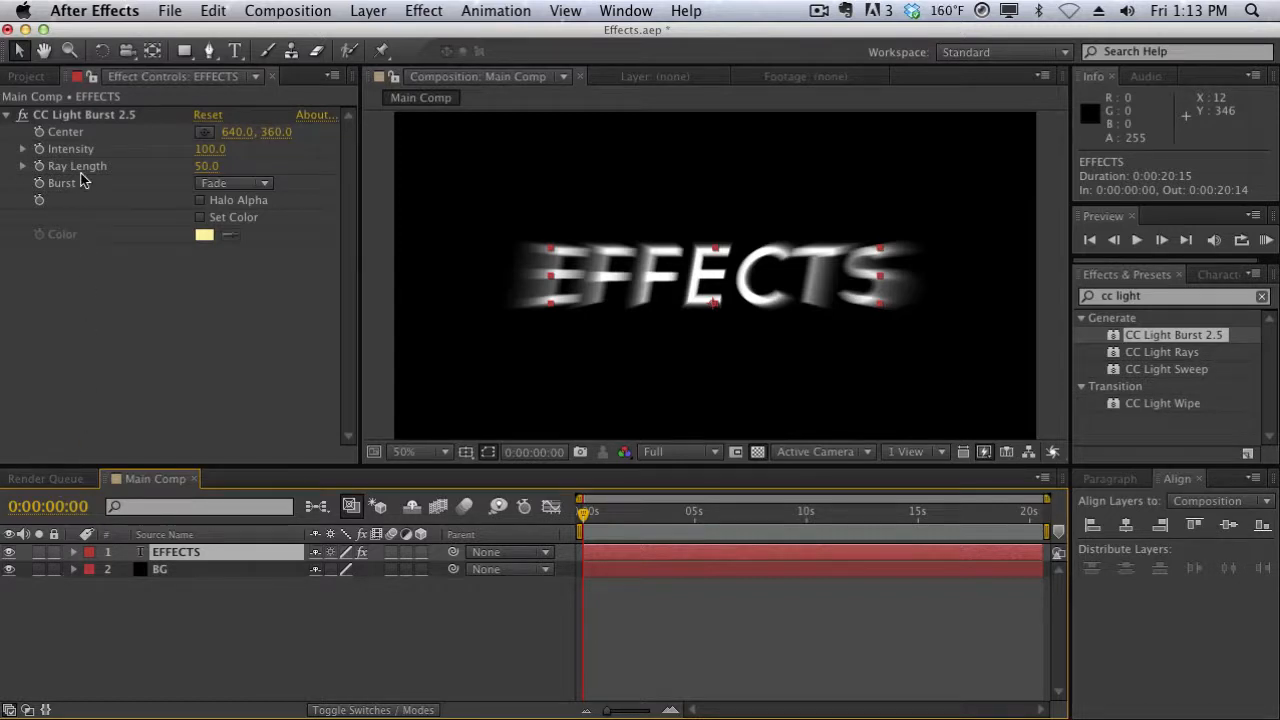
left_click(22, 116)
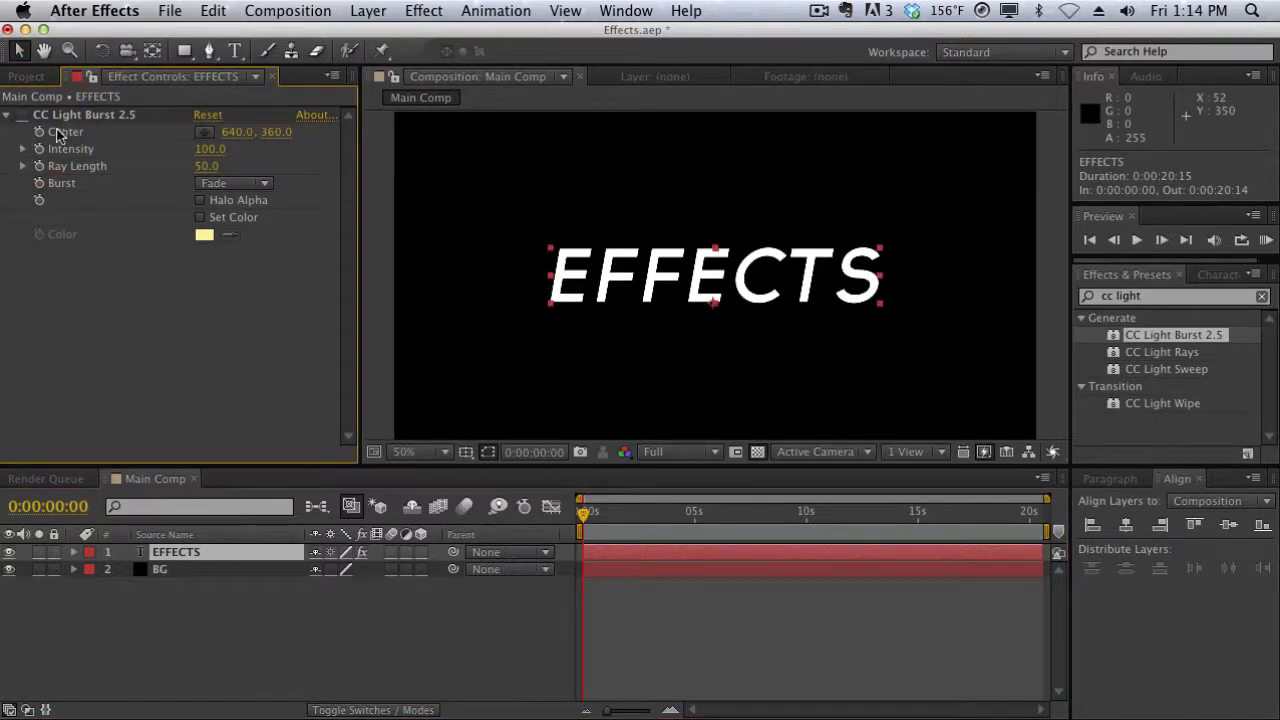
left_click(23, 116)
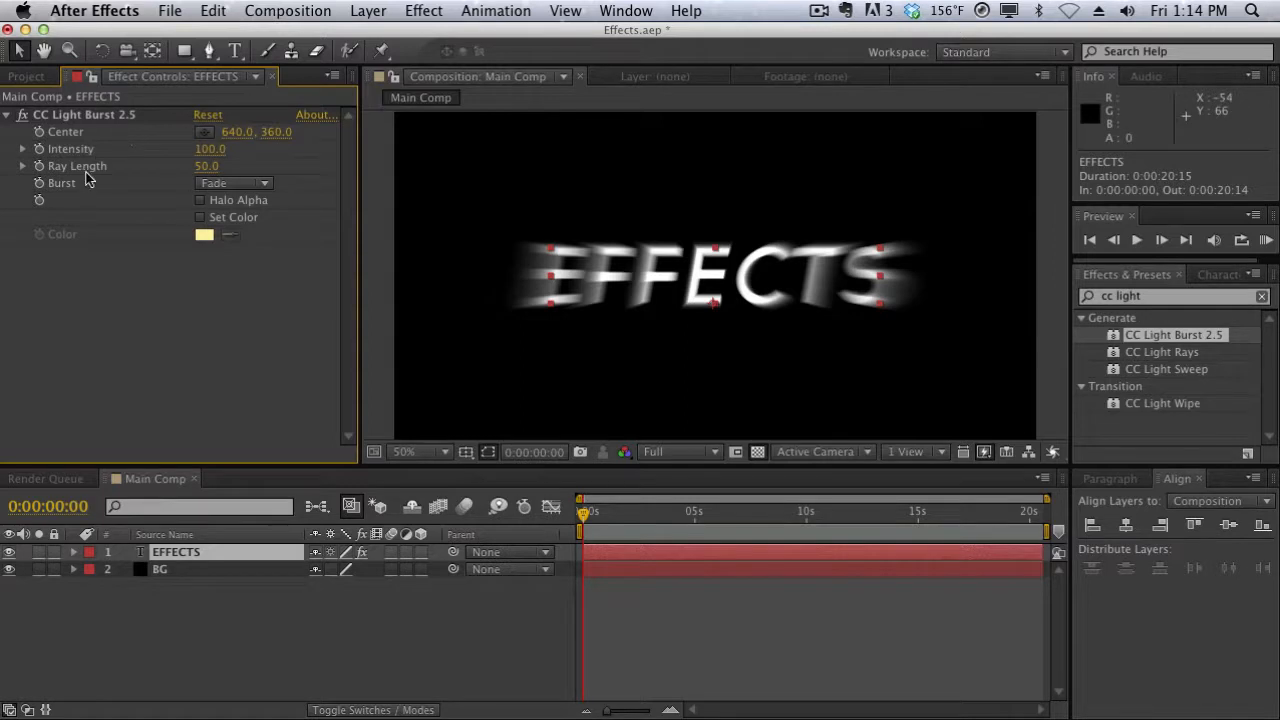
Step: Set the Ray Length of CC Light Burst 2.5 to 100, then increase it to 174
left_click(205, 166)
type("100")
key("Return")
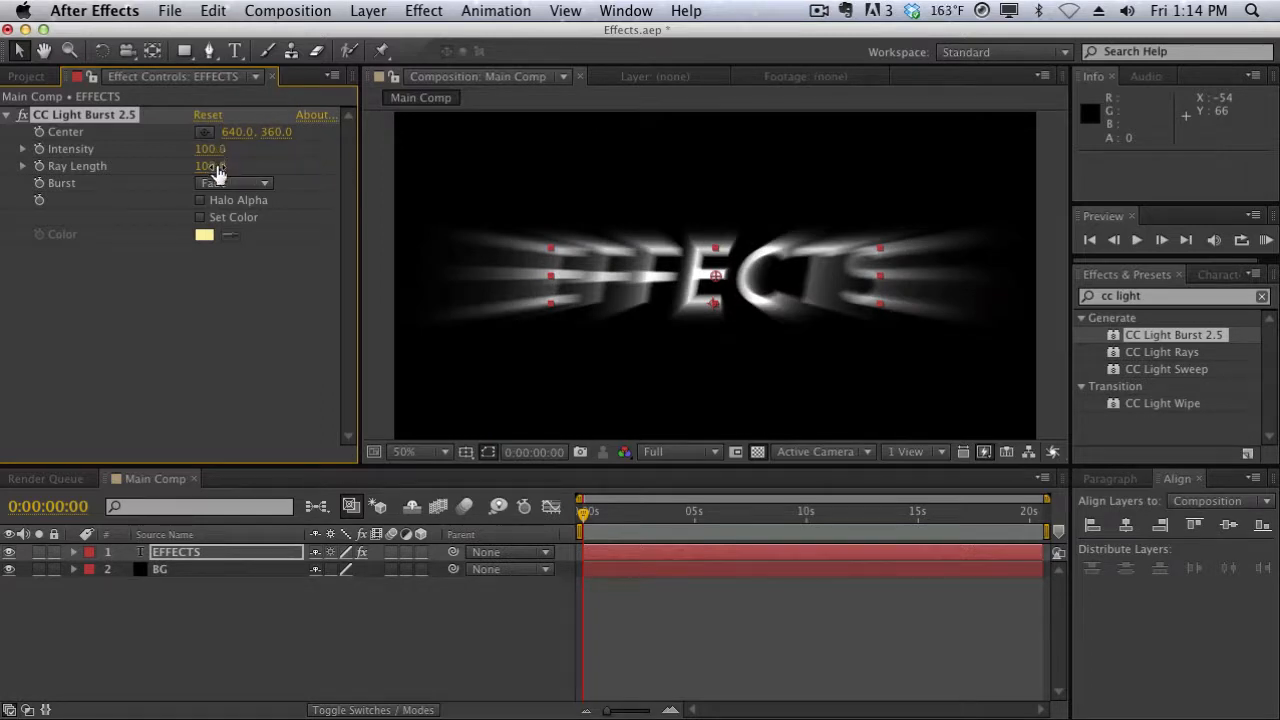
left_click_drag(214, 173, 273, 152)
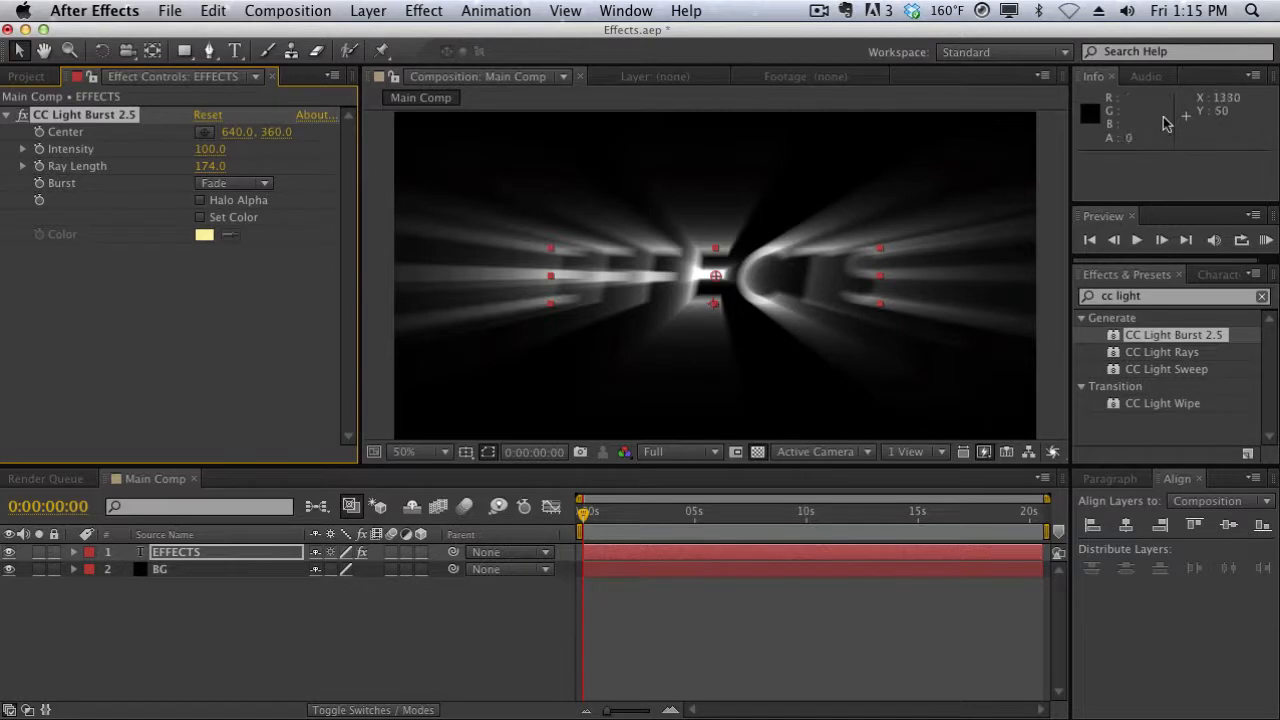
Step: Search the effects for "cc lens" and add CC Lens to the EFFECTS layer below CC Light Burst 2.5
left_click(1157, 295)
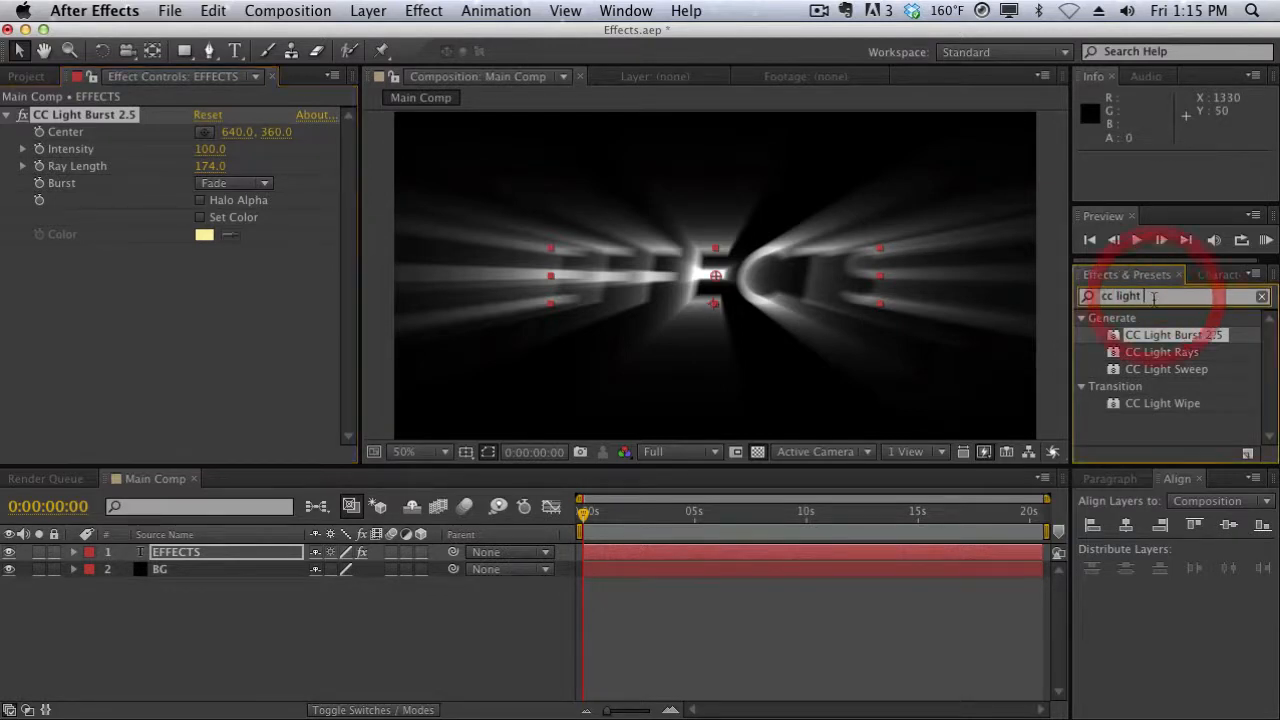
key("BackSpace")
key("BackSpace")
key("BackSpace")
key("BackSpace")
key("BackSpace")
key("BackSpace")
key("BackSpace")
key("BackSpace")
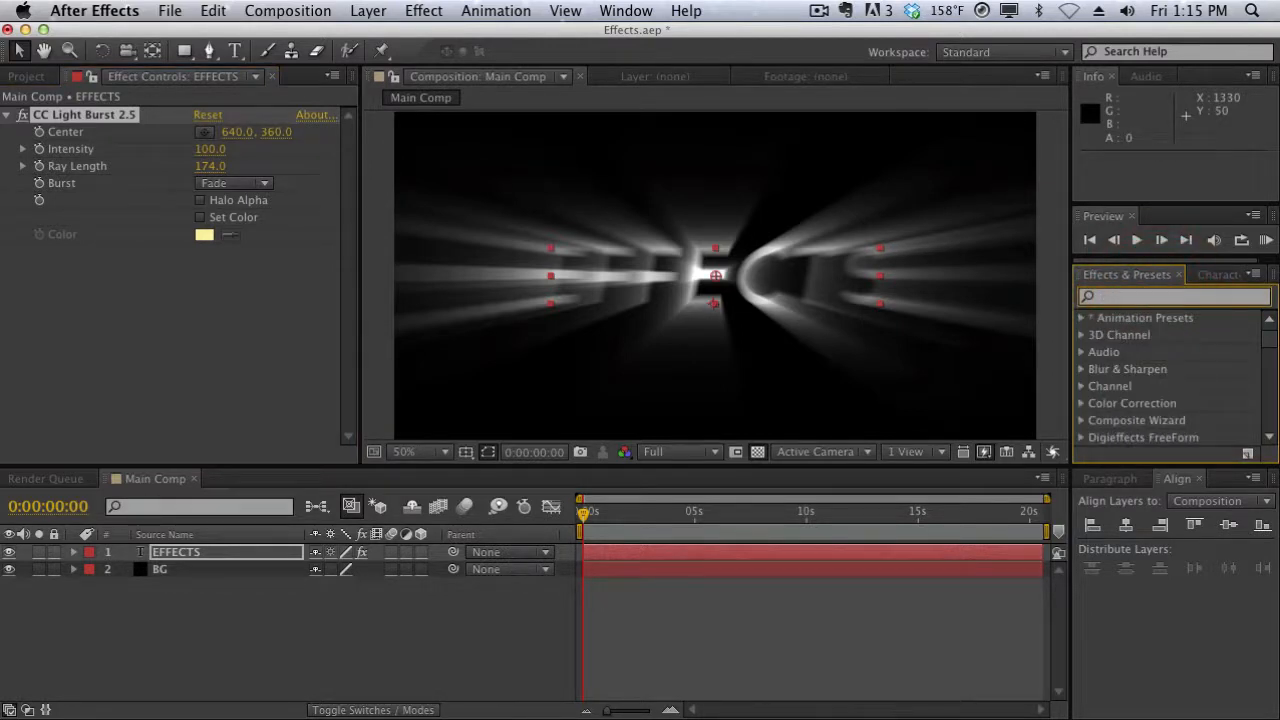
type("cc lens")
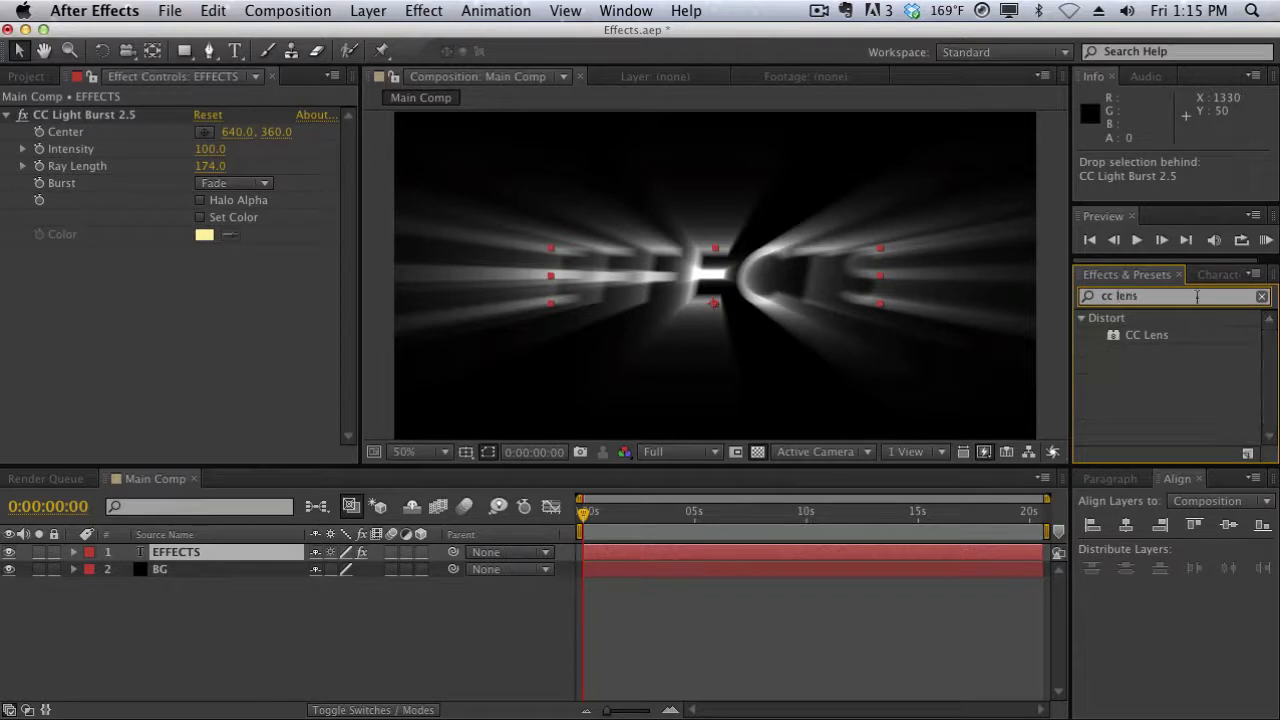
left_click_drag(1160, 342, 239, 370)
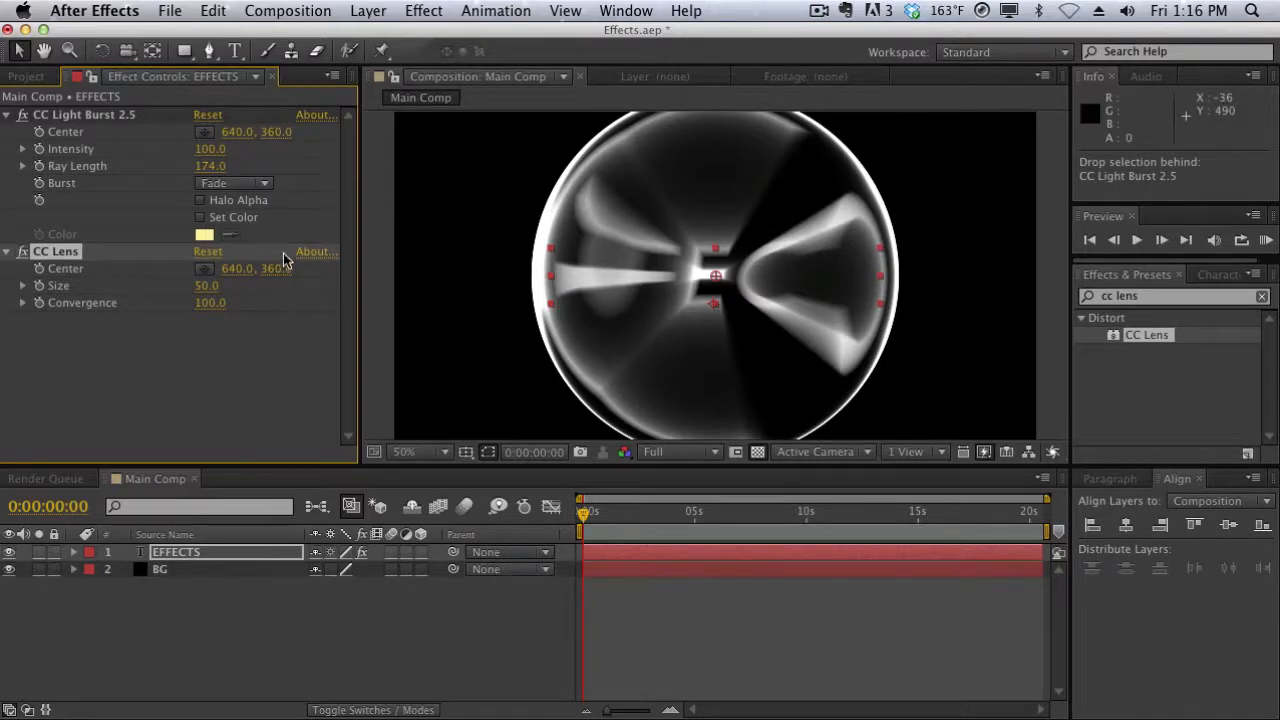
Step: Compare the text with CC Lens placed above and below CC Light Burst 2.5, and with CC Lens turned off and on
left_click_drag(68, 258, 68, 116)
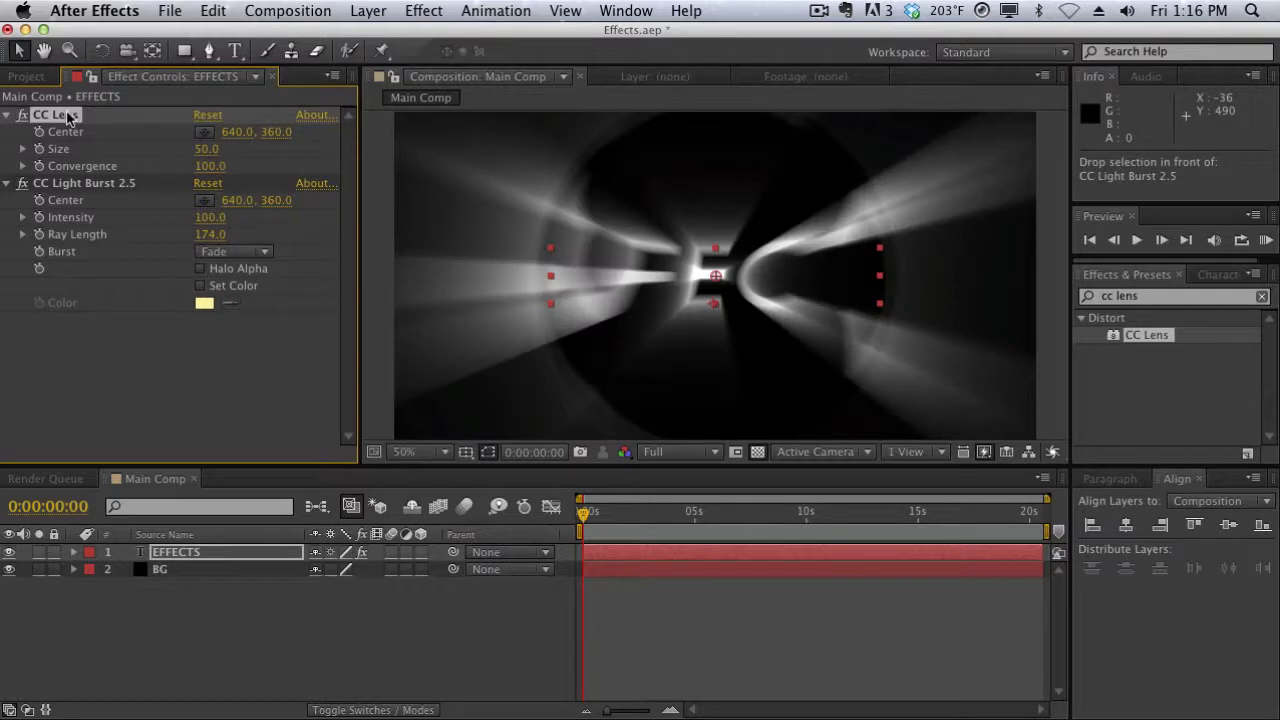
left_click_drag(68, 118, 63, 357)
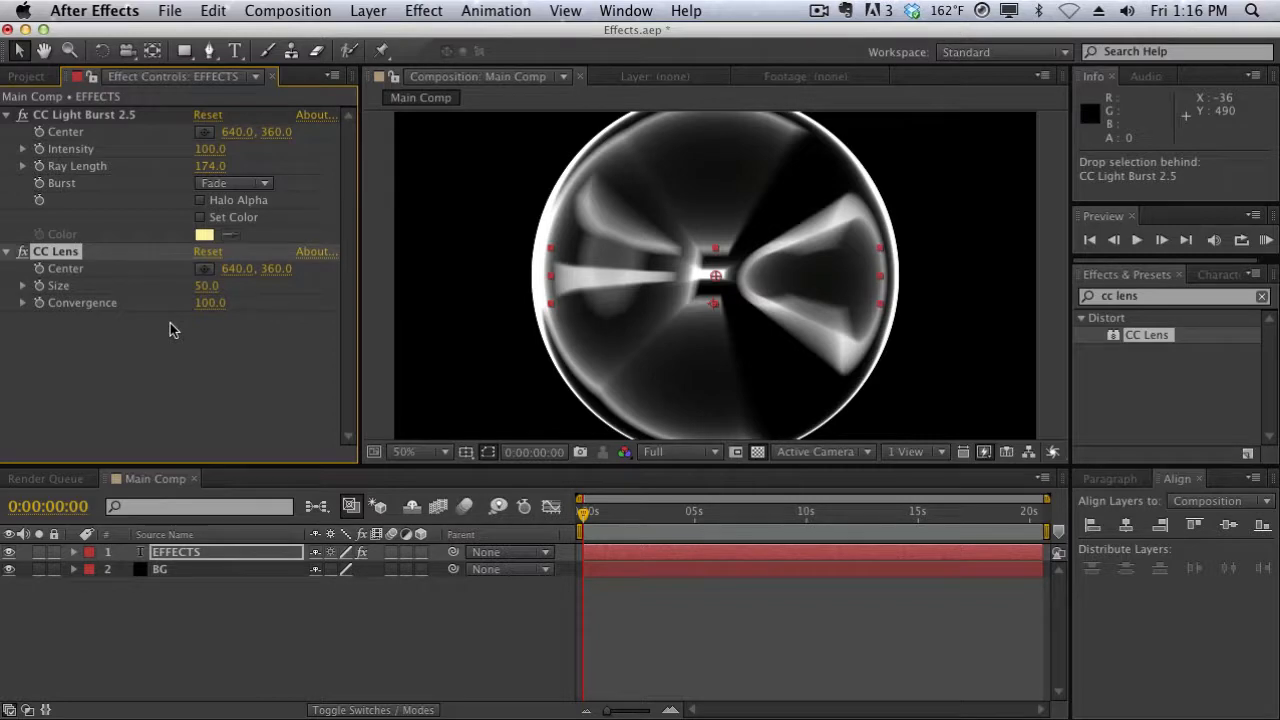
left_click(110, 118)
left_click(22, 252)
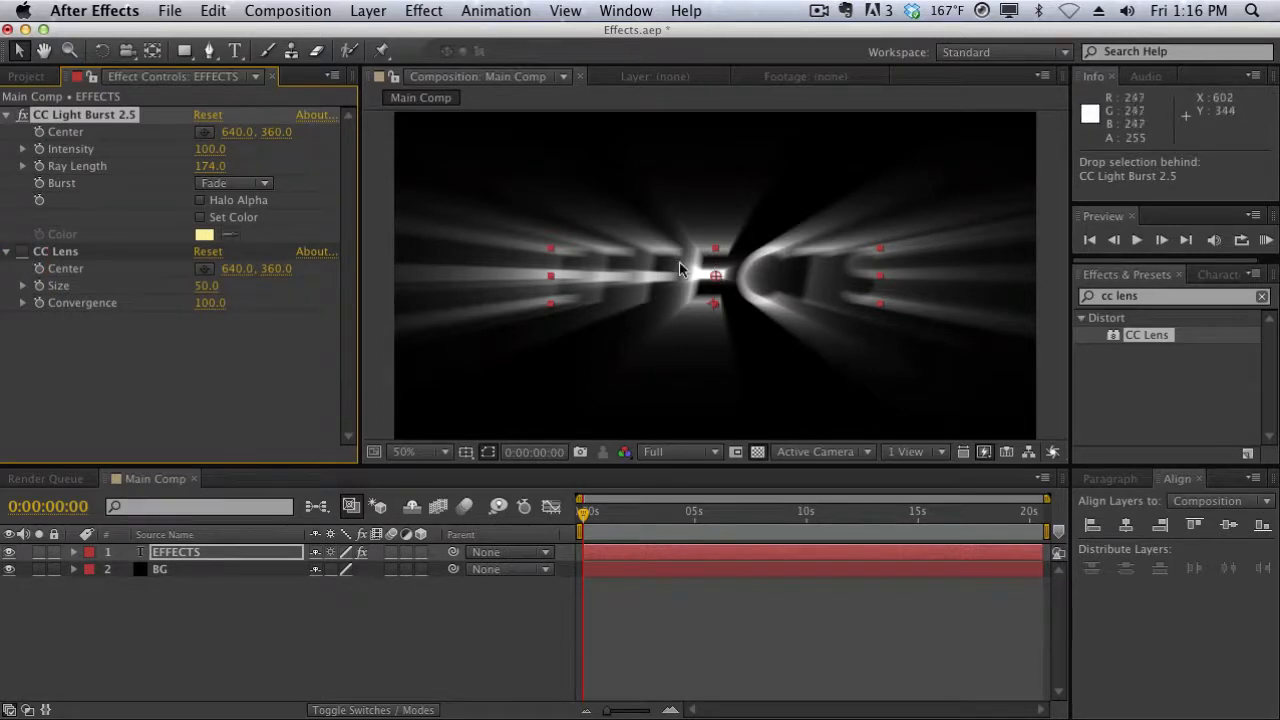
left_click(22, 252)
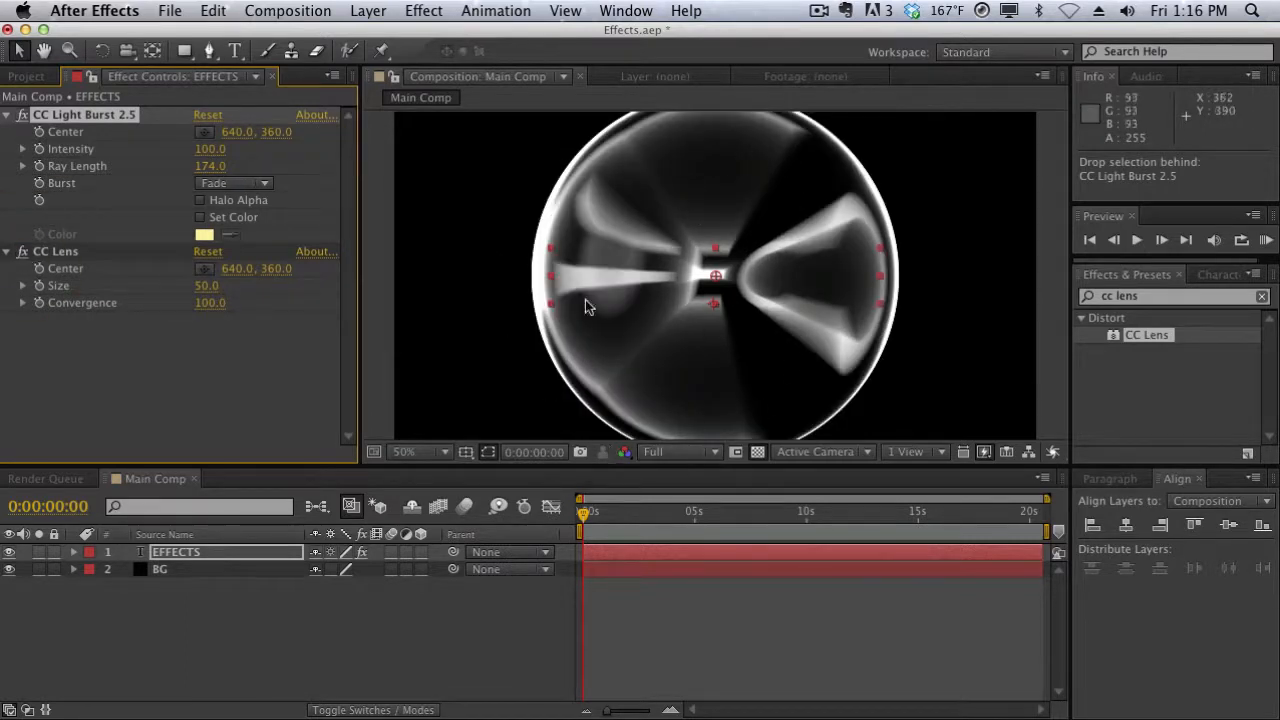
Step: Disable both effects, move CC Lens above CC Light Burst 2.5, and re-enable CC Lens followed by CC Light Burst 2.5
left_click(22, 252)
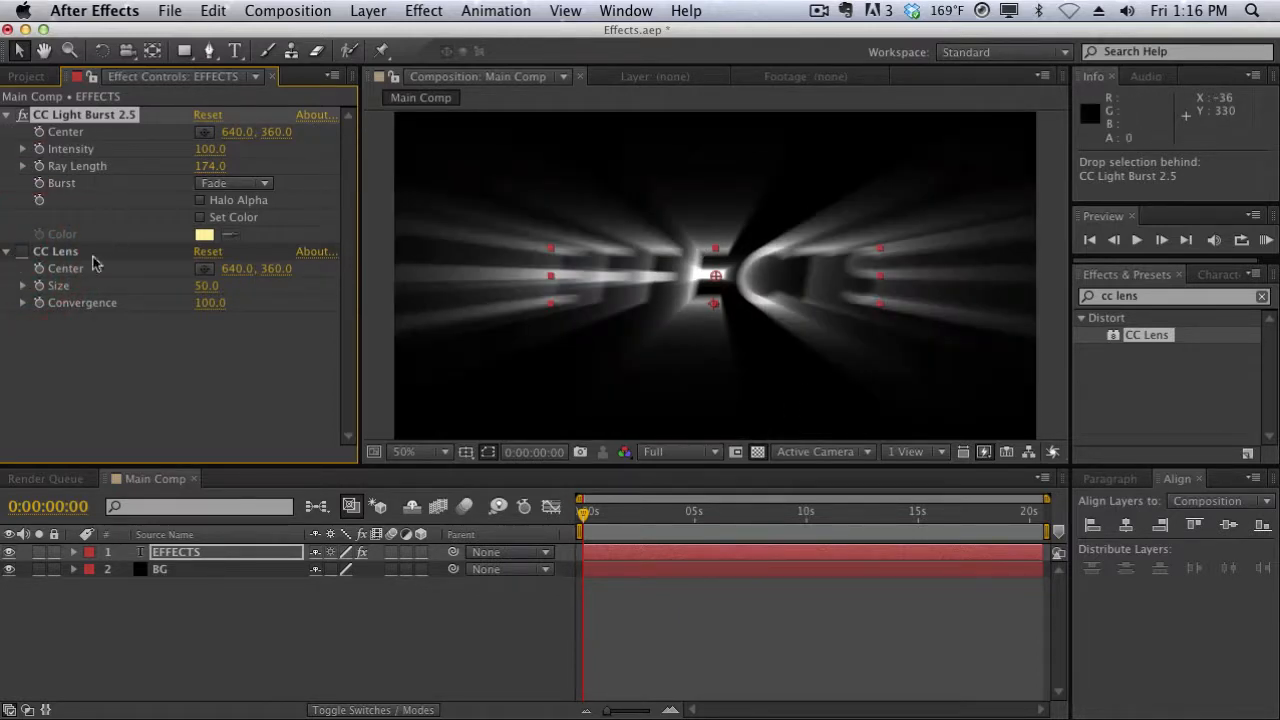
left_click(22, 115)
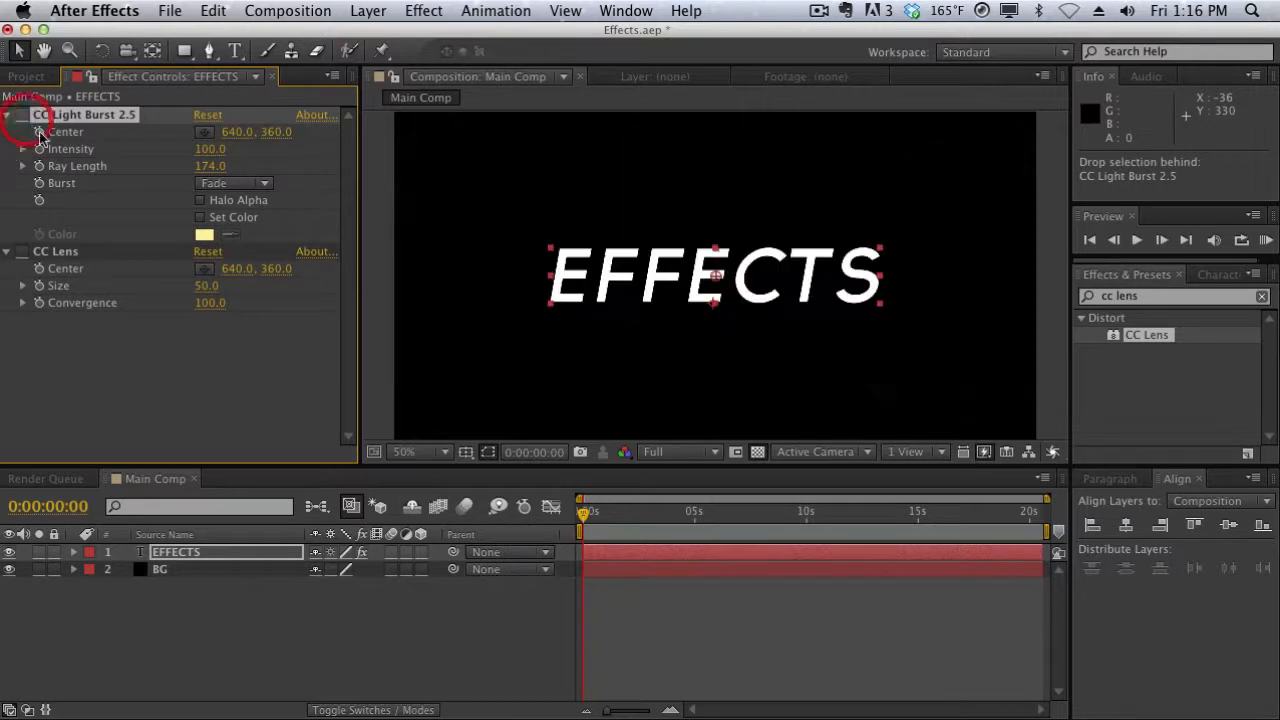
left_click_drag(50, 251, 23, 115)
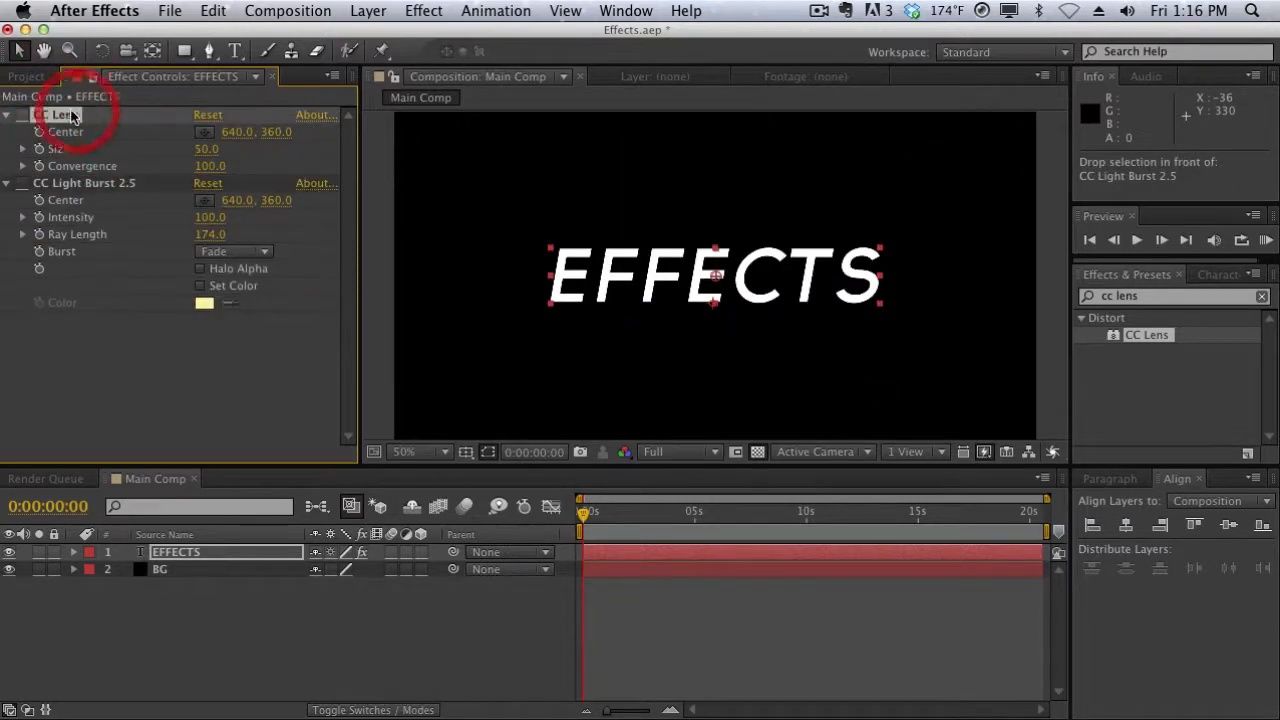
left_click(22, 115)
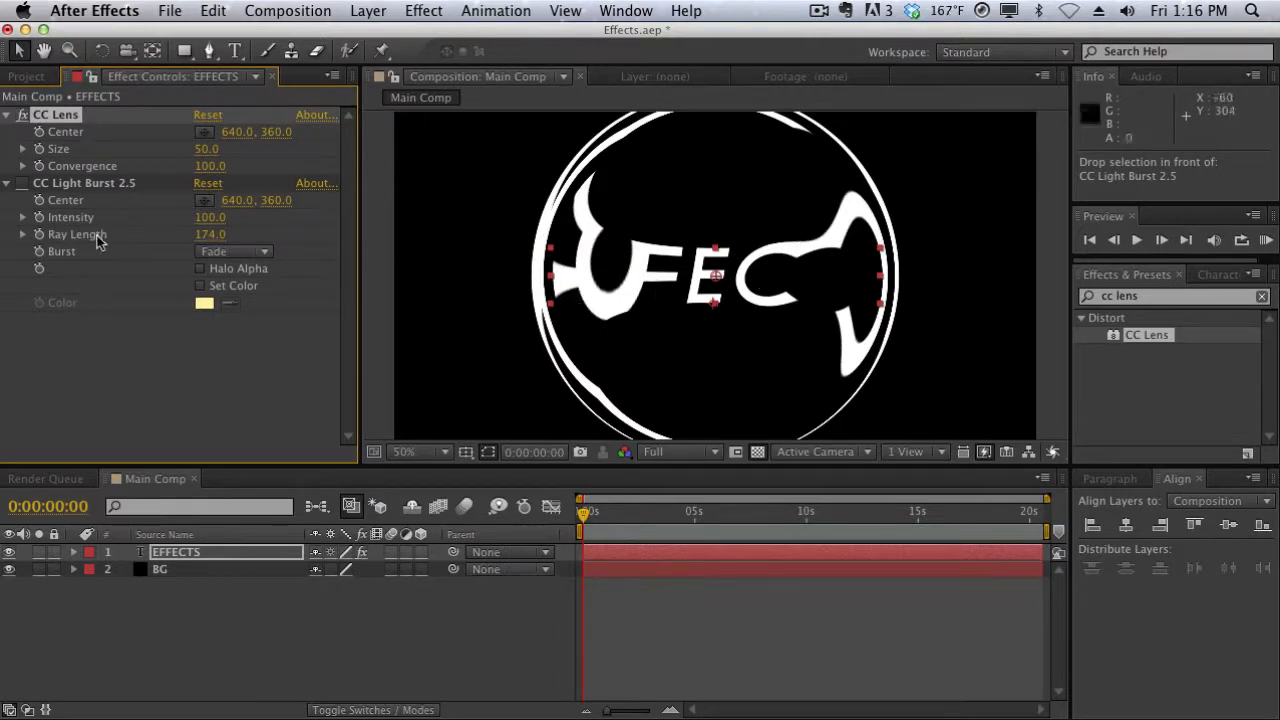
left_click(21, 184)
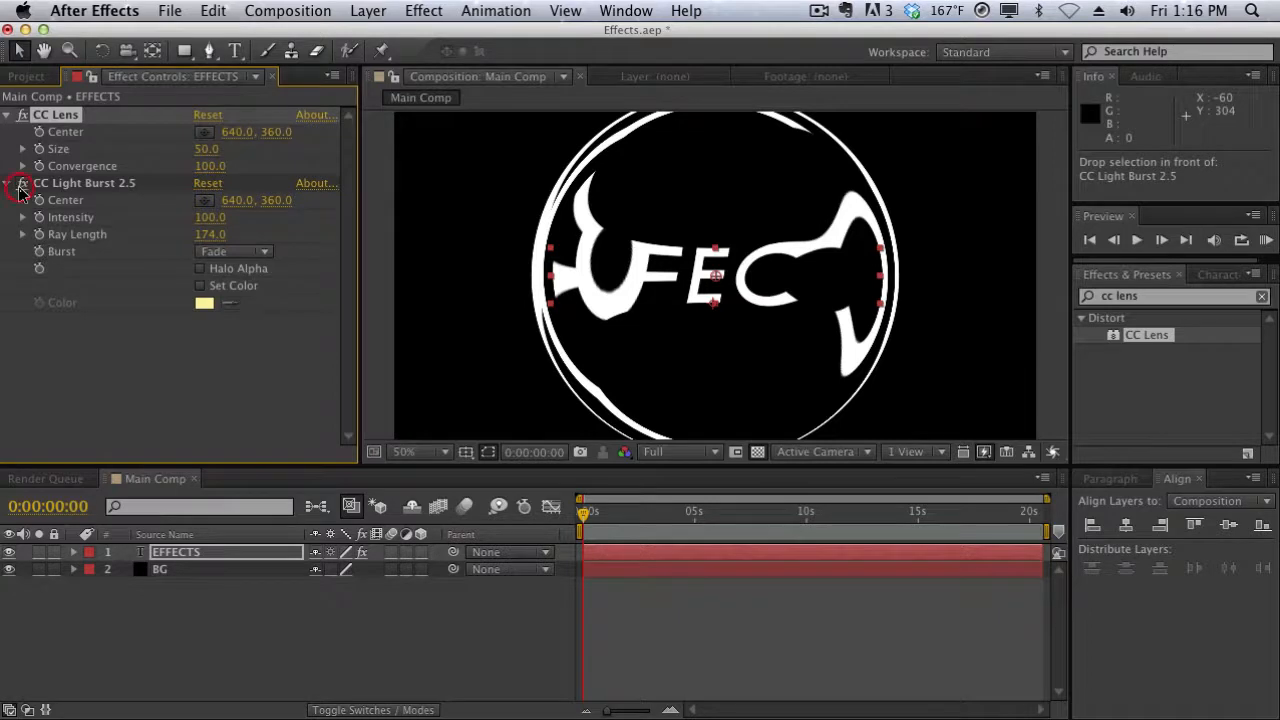